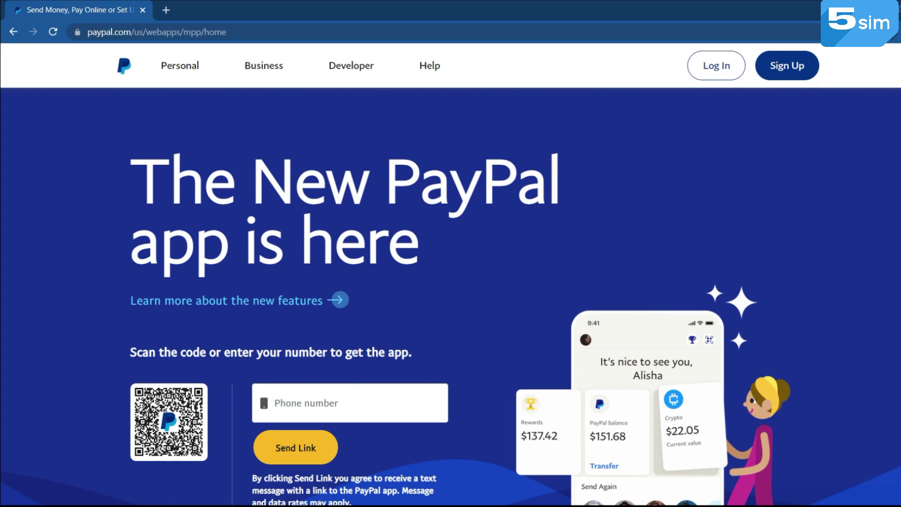
Browse the 5SIM main page, then view its News, usage manual and Rules pages
scroll(451, 272, down, 3)
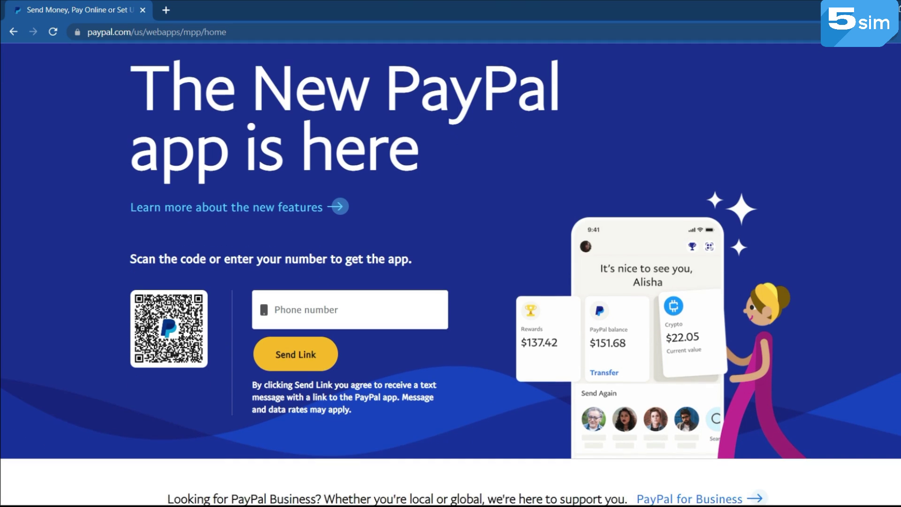
scroll(451, 273, down, 10)
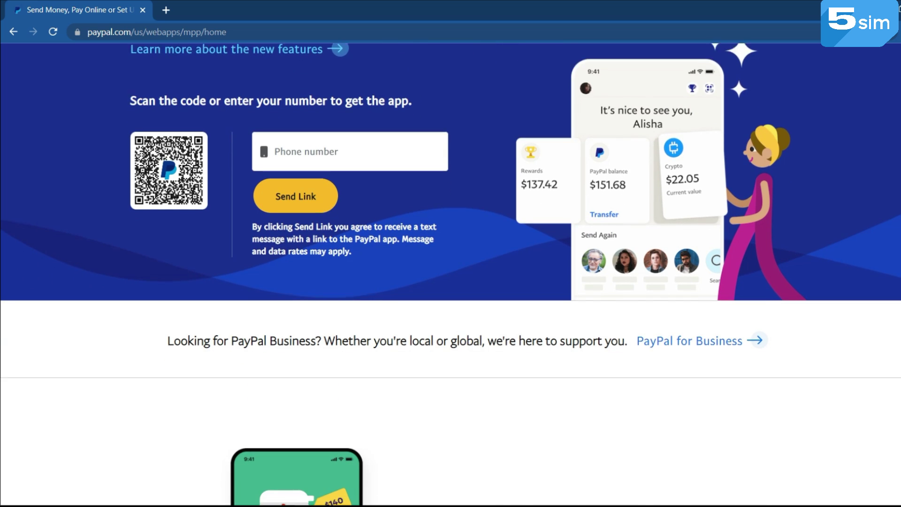
scroll(451, 273, down, 1)
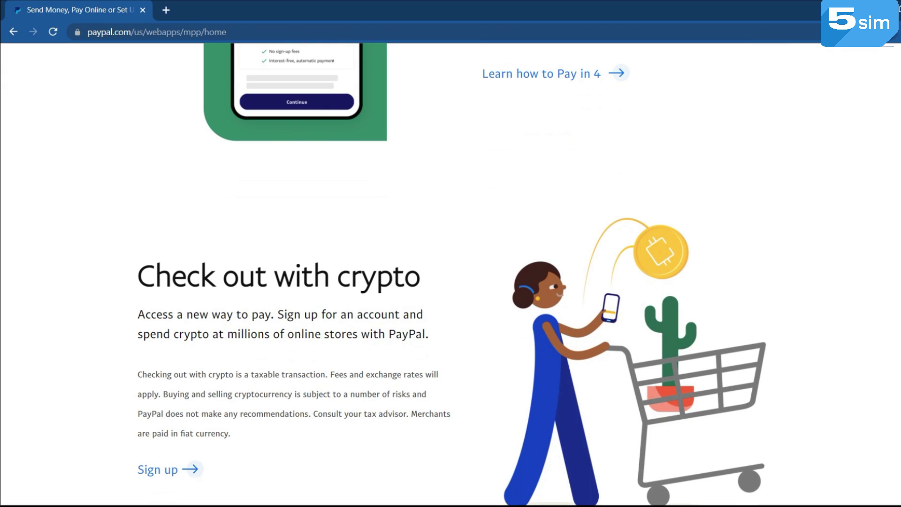
scroll(451, 272, down, 2)
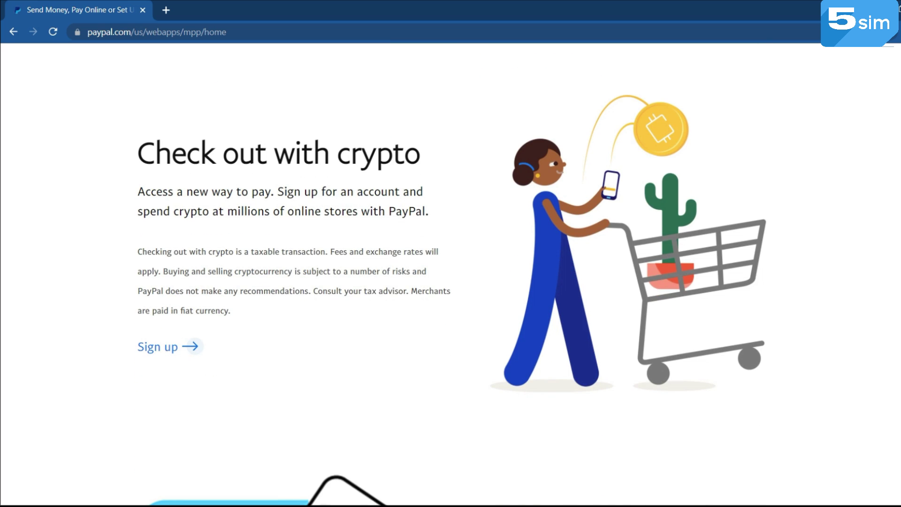
scroll(450, 272, down, 4)
scroll(451, 273, down, 2)
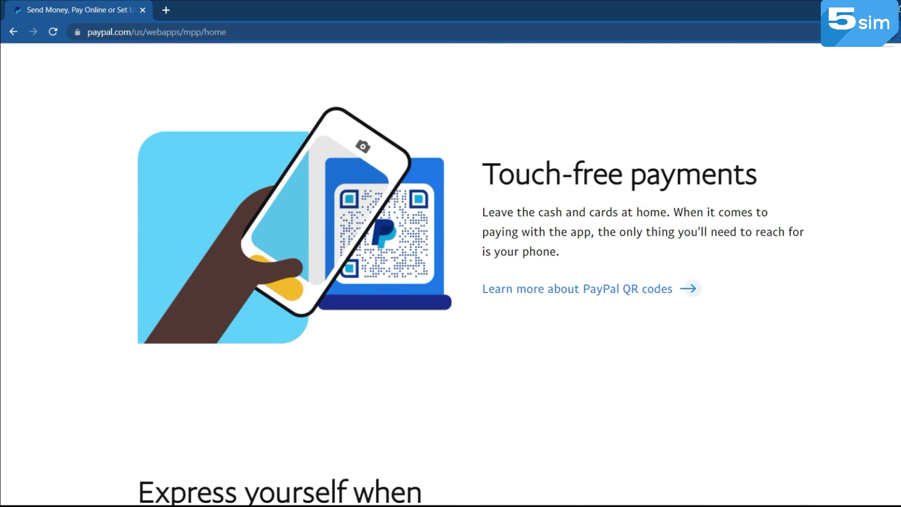
scroll(451, 273, down, 1)
scroll(451, 272, down, 2)
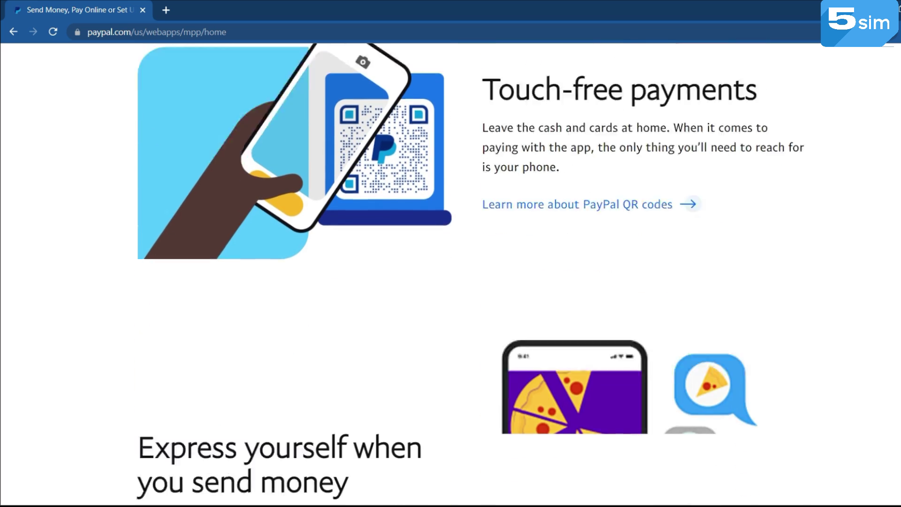
scroll(450, 272, down, 1)
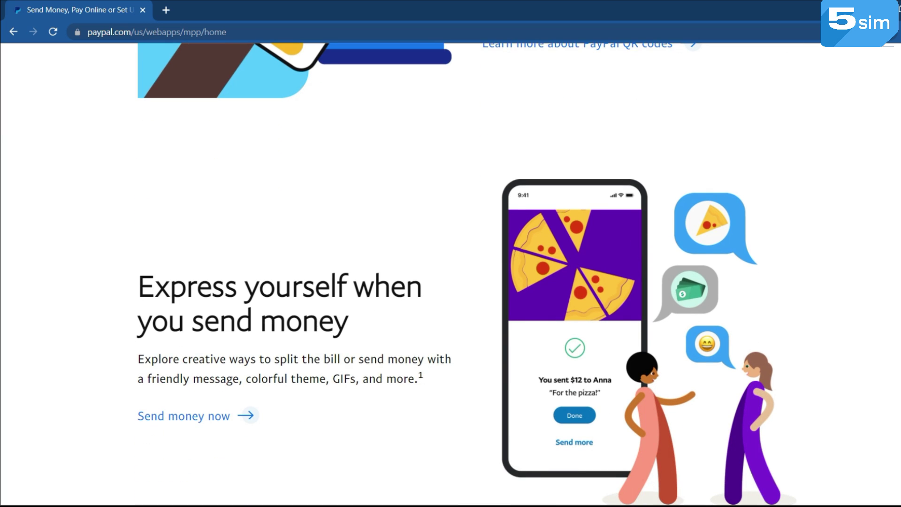
scroll(450, 272, down, 1)
scroll(451, 272, down, 4)
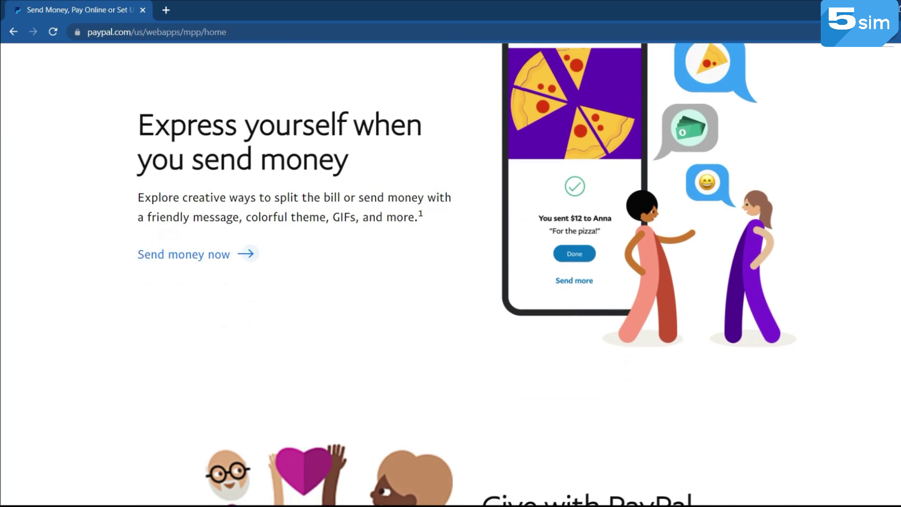
scroll(451, 272, down, 1)
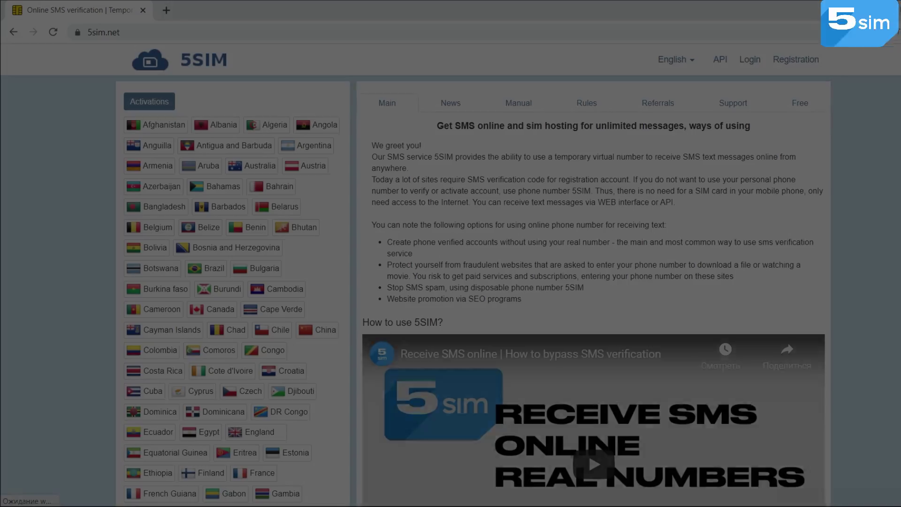
scroll(594, 282, down, 4)
scroll(469, 281, down, 5)
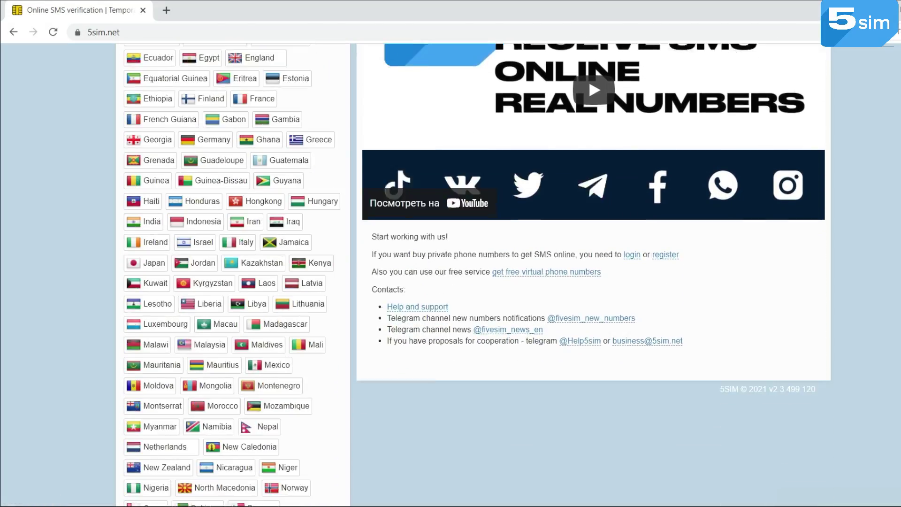
scroll(469, 282, down, 5)
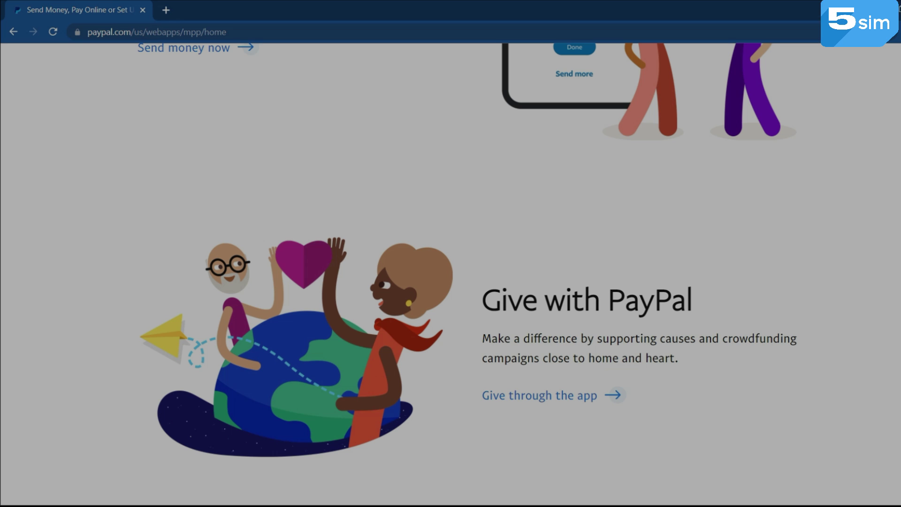
scroll(451, 282, down, 4)
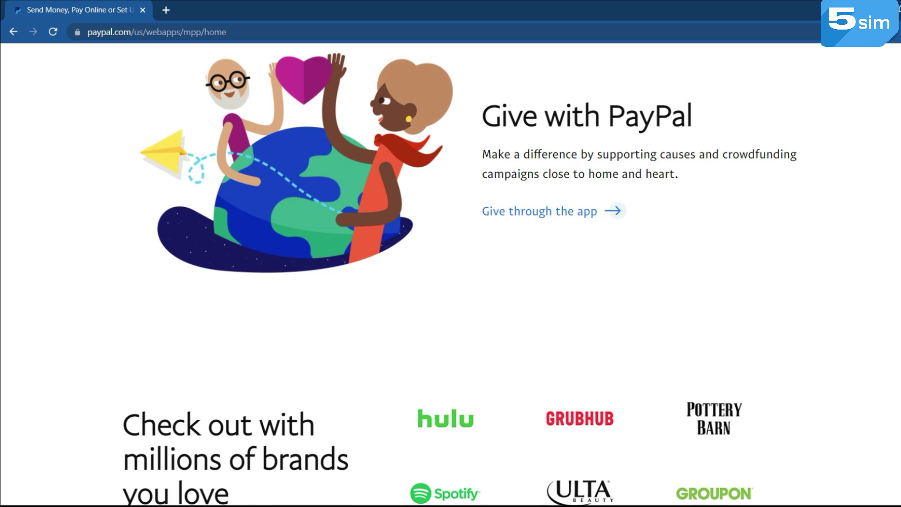
scroll(450, 282, down, 1)
scroll(450, 282, down, 4)
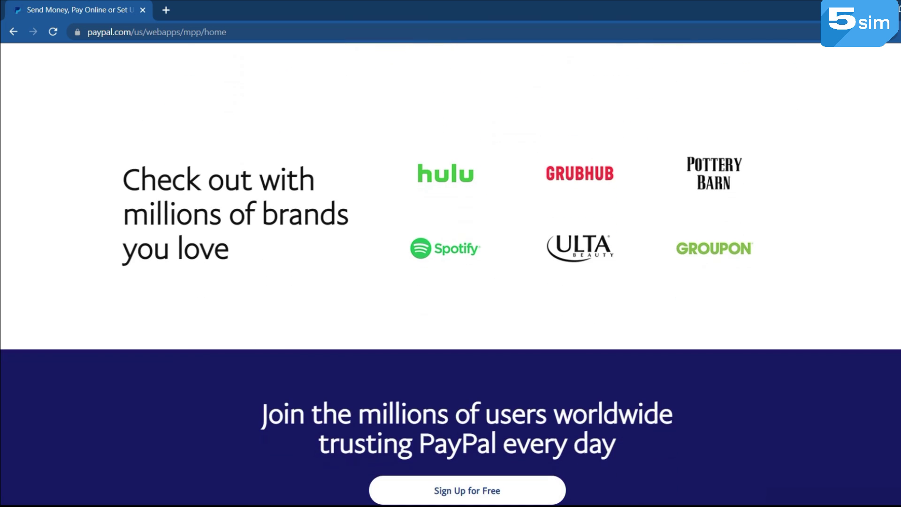
scroll(450, 281, down, 4)
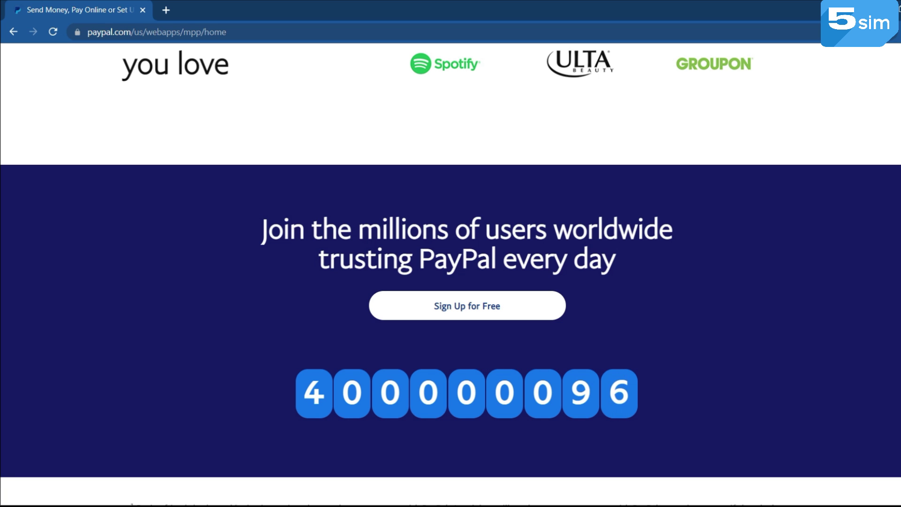
scroll(451, 281, down, 4)
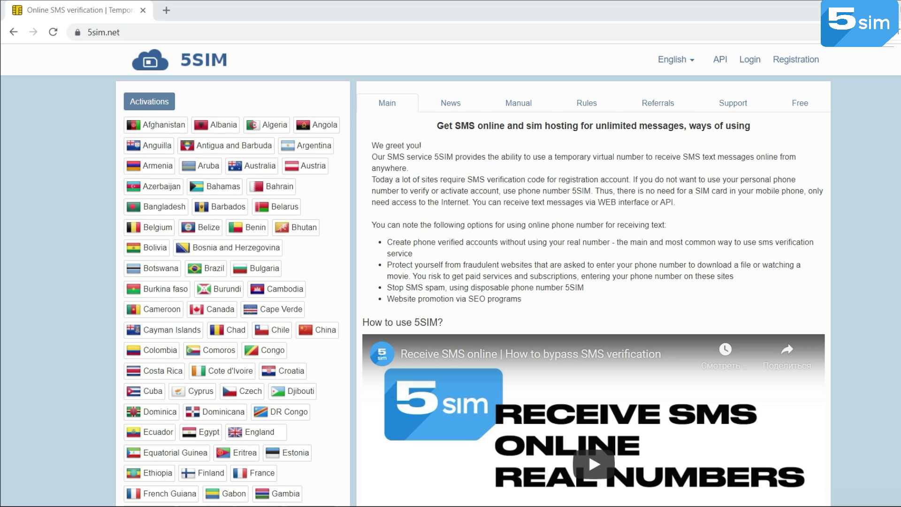
click(459, 105)
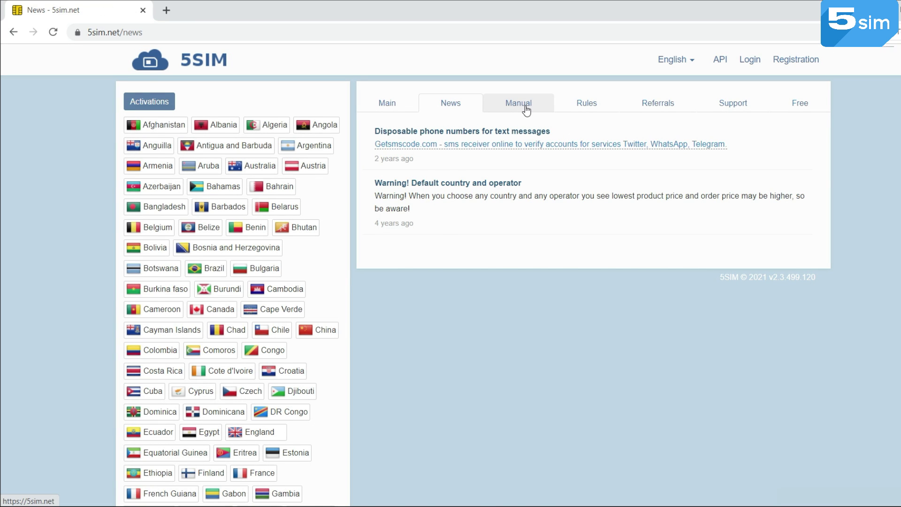
click(526, 109)
click(581, 106)
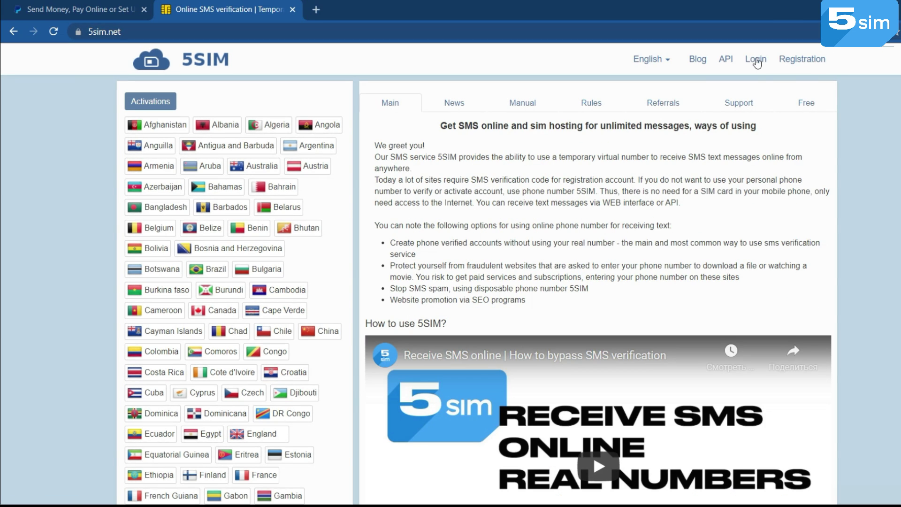
Log in to the 5SIM account with its e-mail and password
click(755, 59)
click(623, 130)
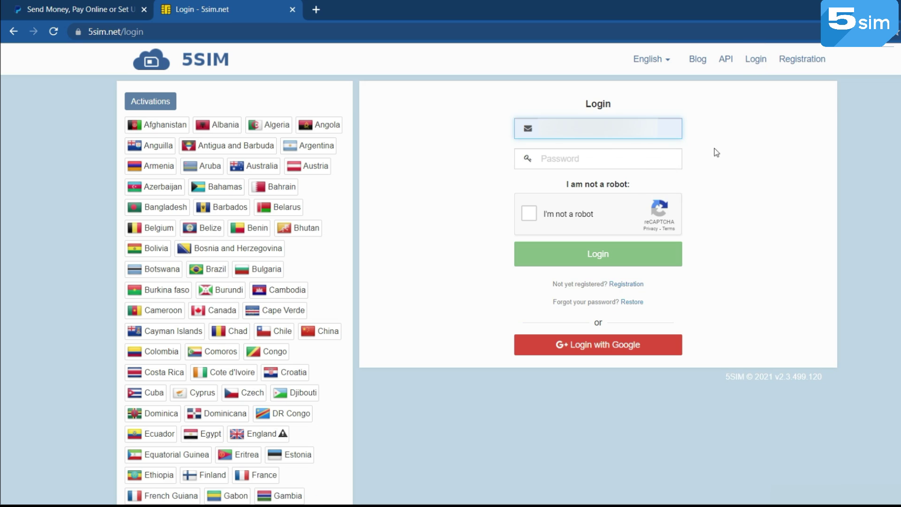
click(614, 150)
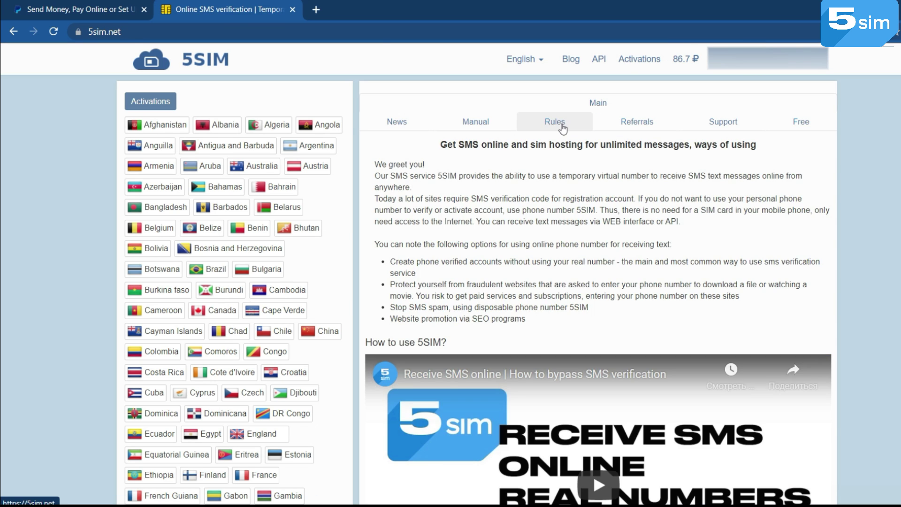
click(557, 121)
scroll(563, 128, down, 4)
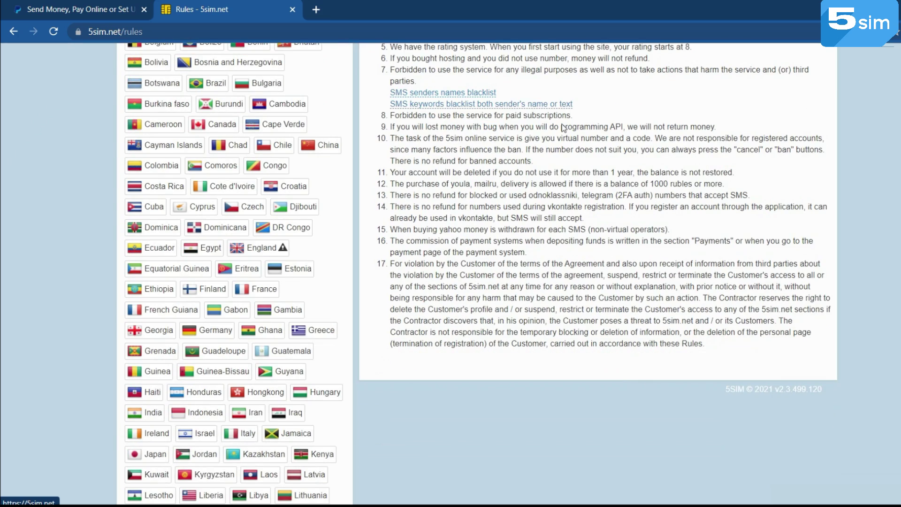
scroll(564, 128, up, 5)
Open the 86.7 ₽ balance's Payments > Refill page, then return to the 5SIM home page
click(683, 59)
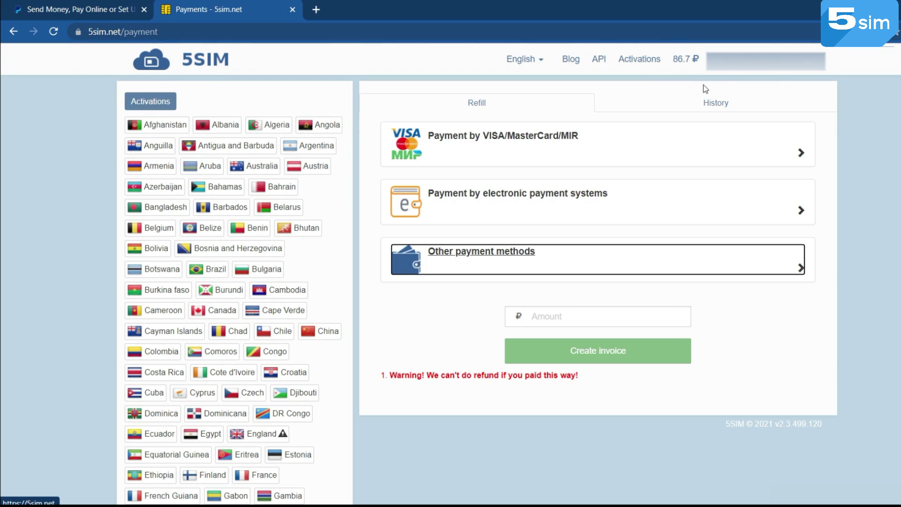
click(205, 59)
scroll(266, 177, down, 3)
Buy a 10 ₽ Russian virtual number for paypal on 5SIM and return to PayPal
scroll(266, 181, down, 10)
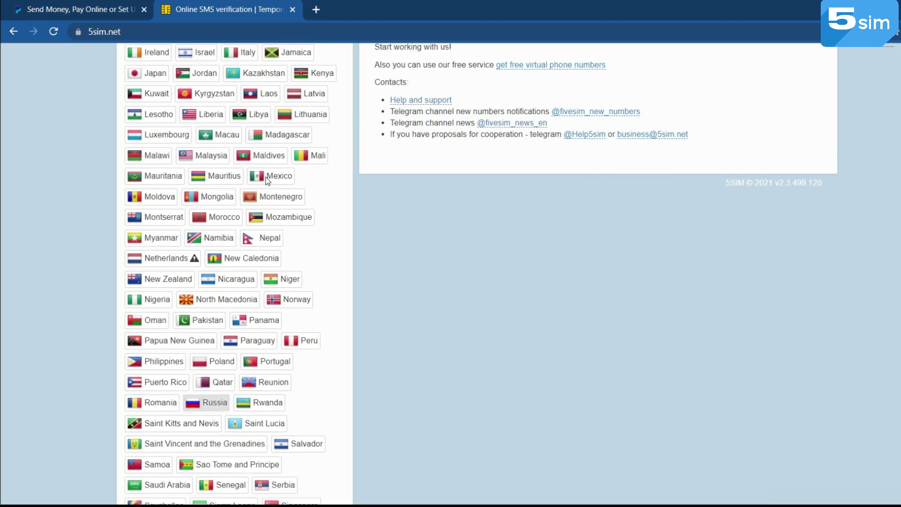
scroll(265, 181, down, 3)
click(215, 288)
scroll(335, 228, down, 7)
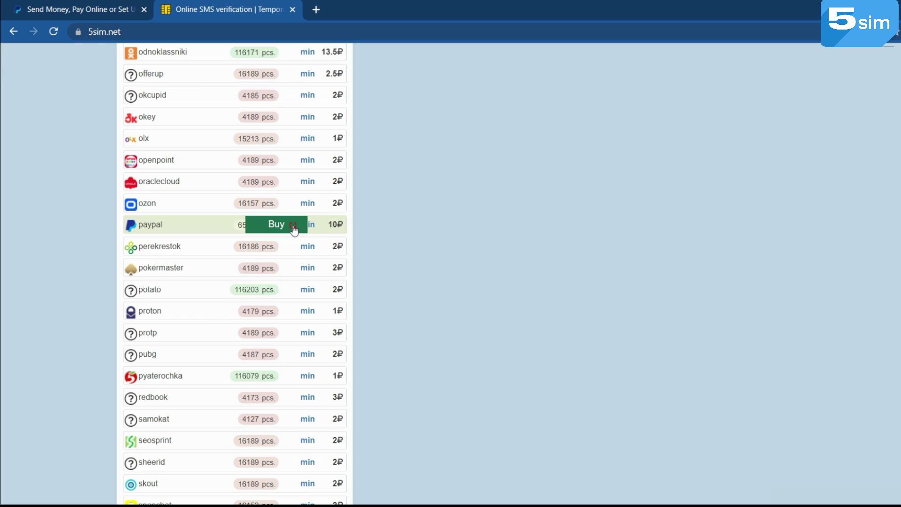
click(294, 226)
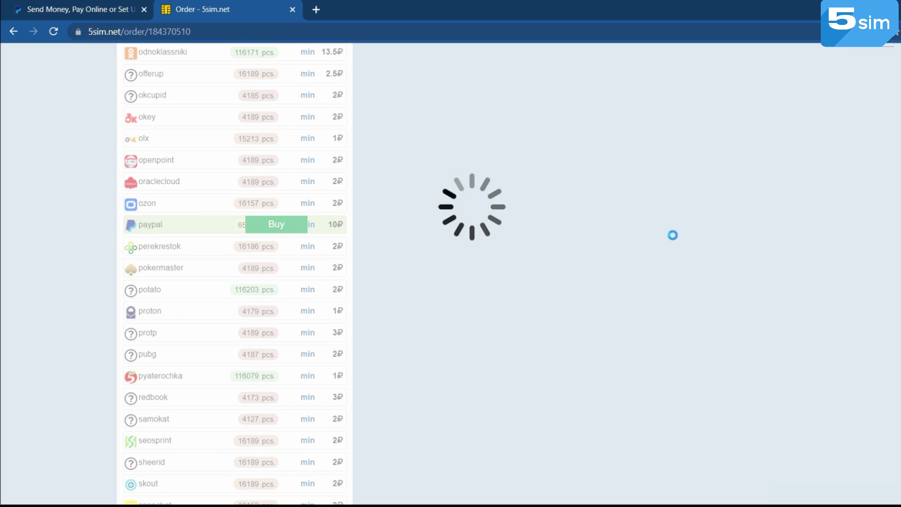
key(ctrl+shift+Tab)
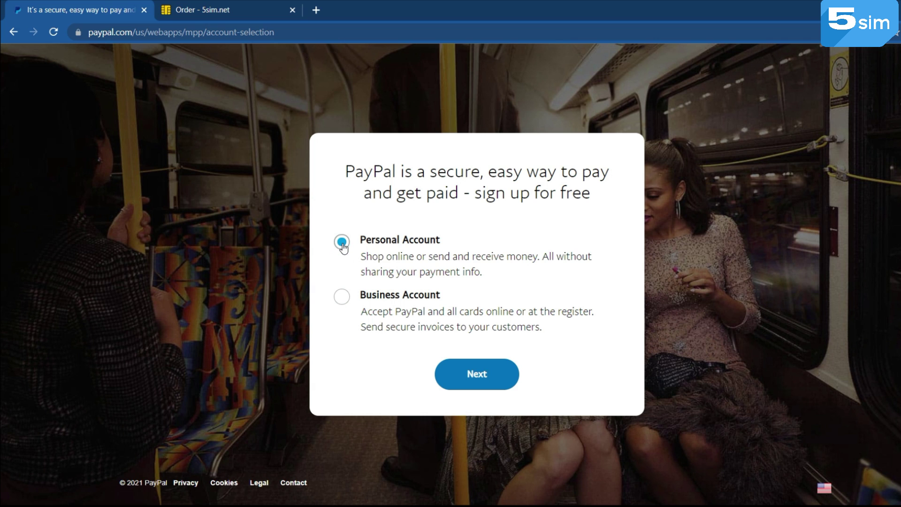
Start a Personal account signup for Russia and submit the copied 5SIM phone number
click(491, 387)
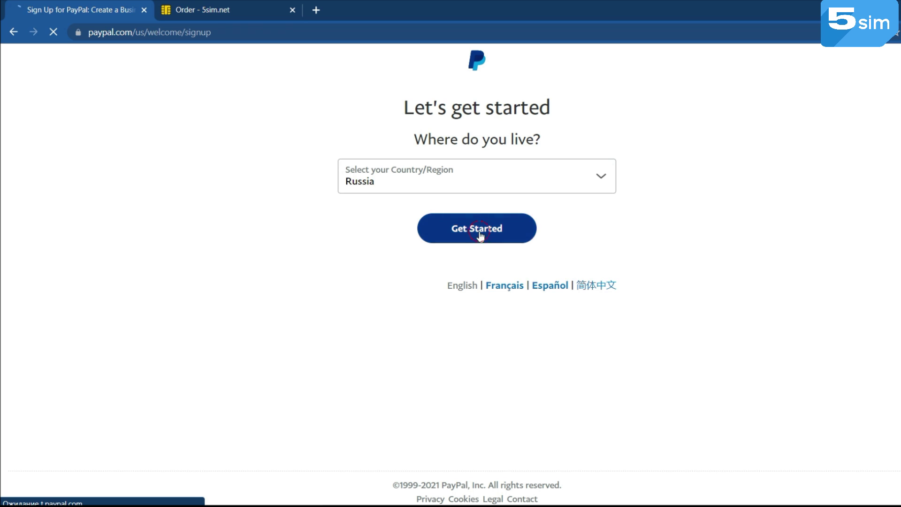
click(481, 234)
click(202, 9)
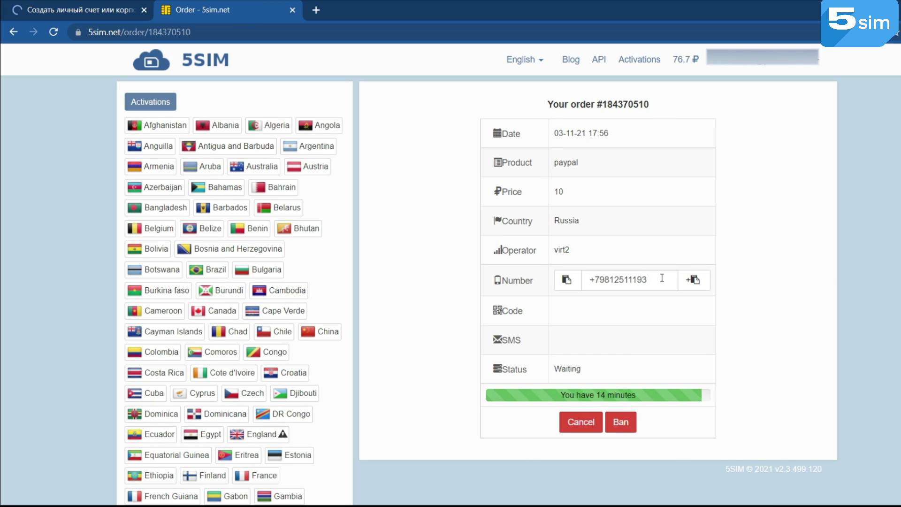
click(687, 282)
key(ctrl+shift+Tab)
key(ctrl+v)
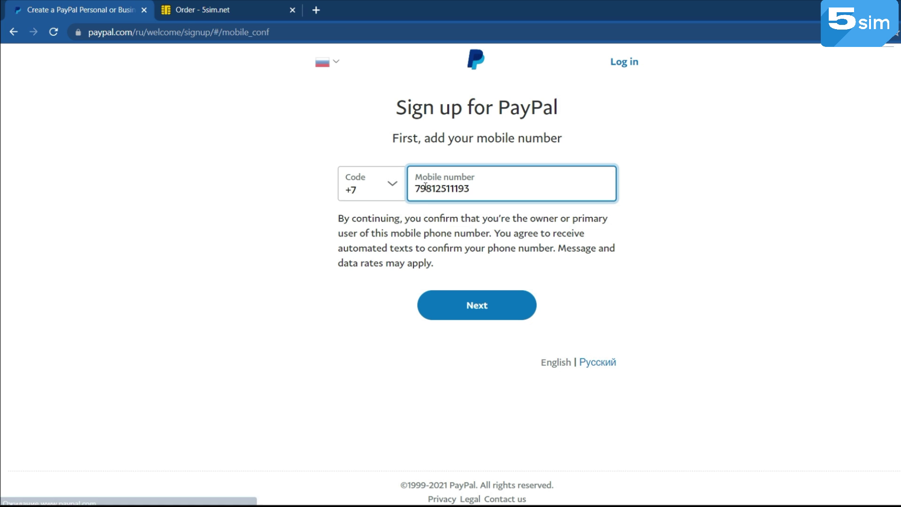
click(503, 318)
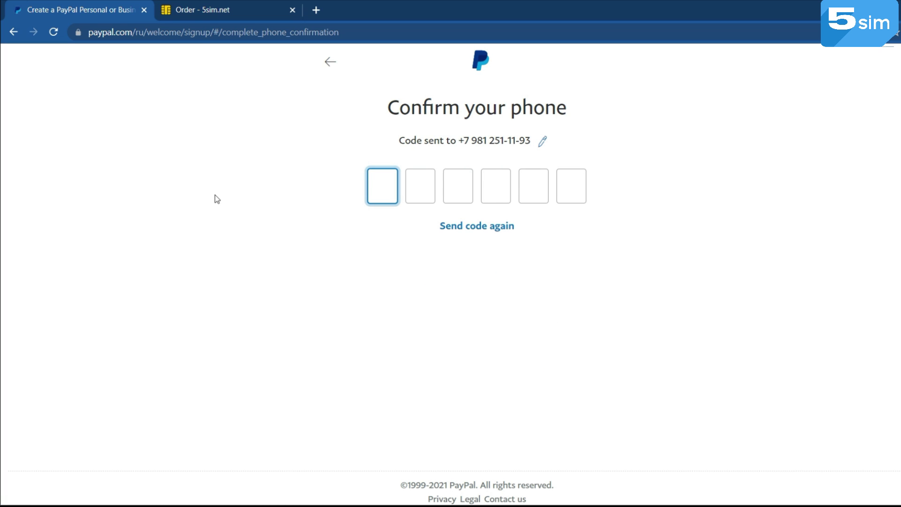
Enter the SMS verification code received on the 5SIM order into PayPal
click(194, 1)
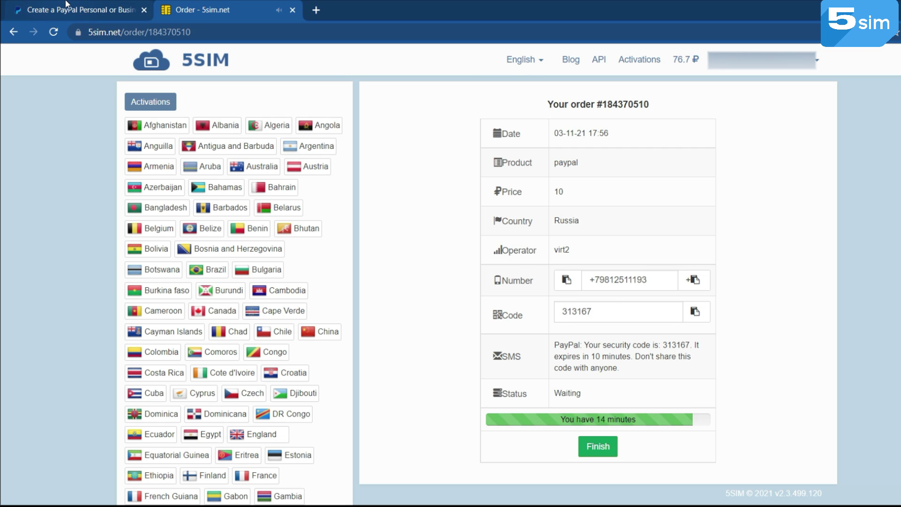
key(ctrl+shift+Tab)
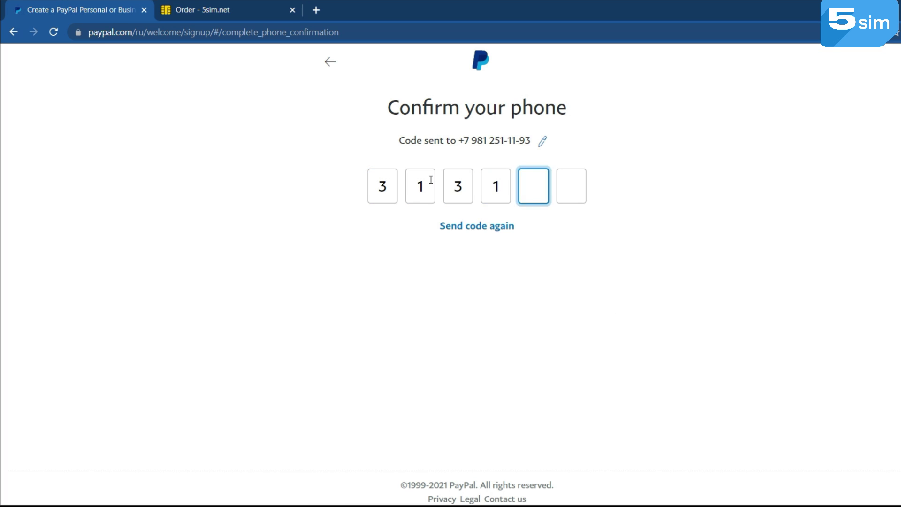
Enter the profile e-mail address and a matching password in both password fields
click(430, 180)
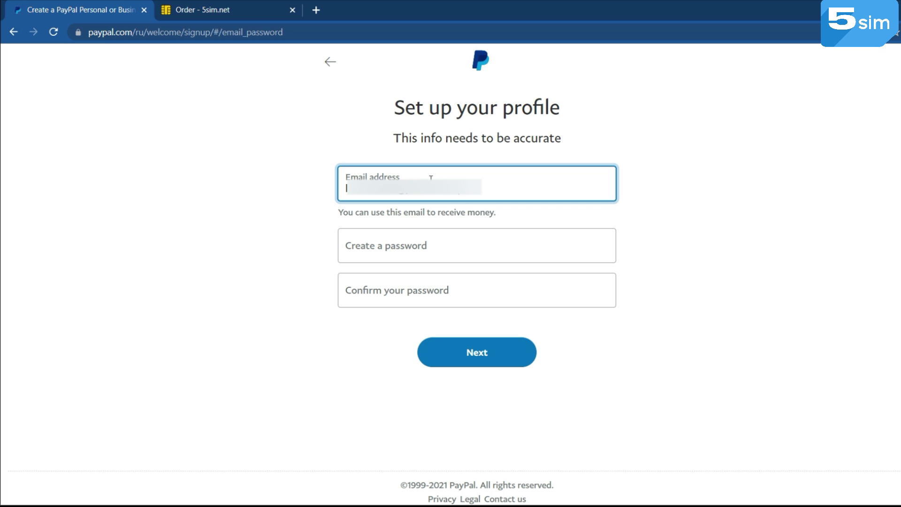
click(427, 259)
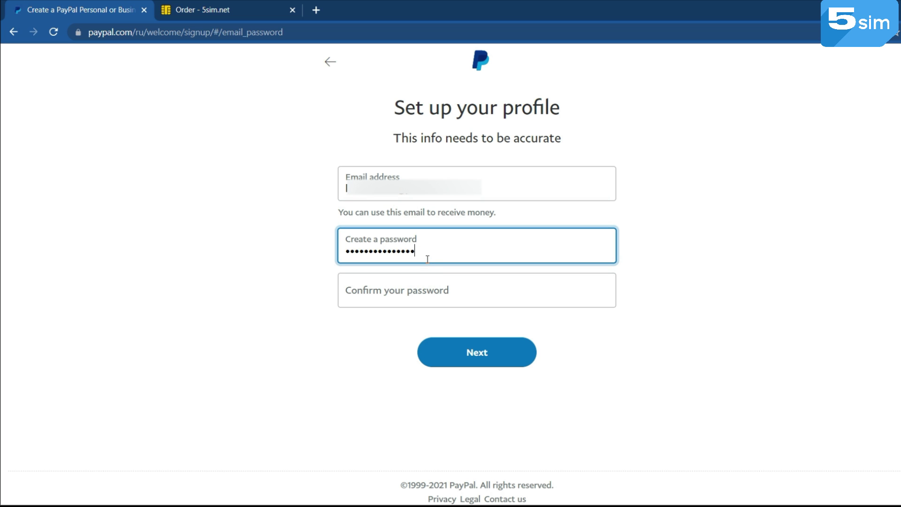
click(426, 283)
text(******)
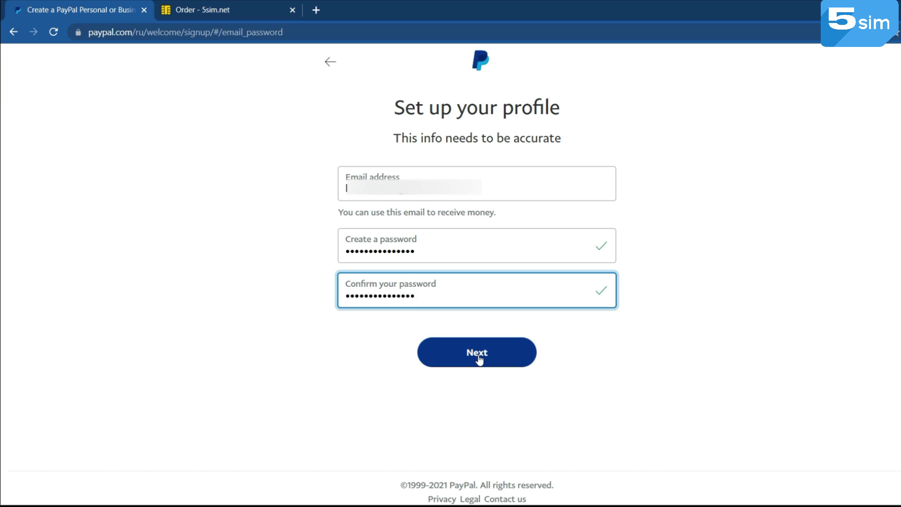
Submit the profile and look over the 'Add your address' form
click(477, 354)
scroll(884, 218, down, 3)
scroll(884, 218, up, 3)
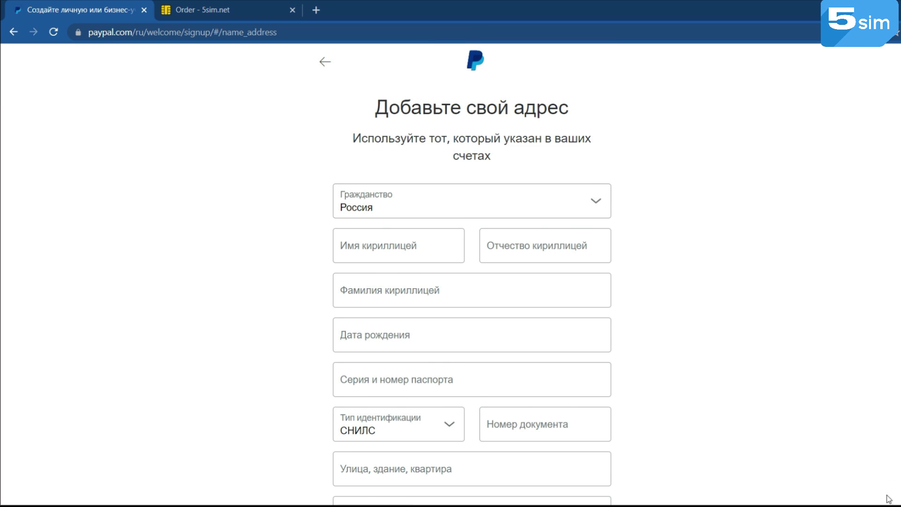
scroll(699, 177, down, 8)
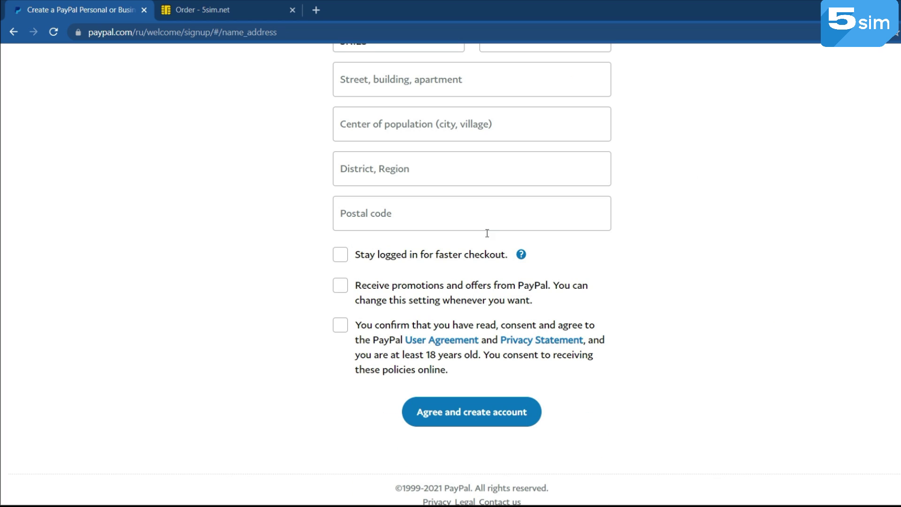